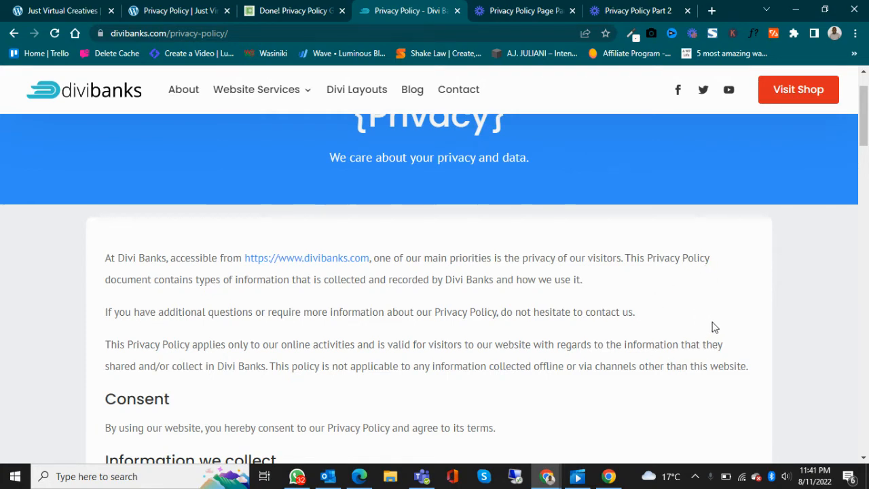
Look through the Divi Banks privacy policy page as a layout reference
{"action": "scroll", "coordinate": [20, 226], "scroll_direction": "down", "scroll_amount": 1}
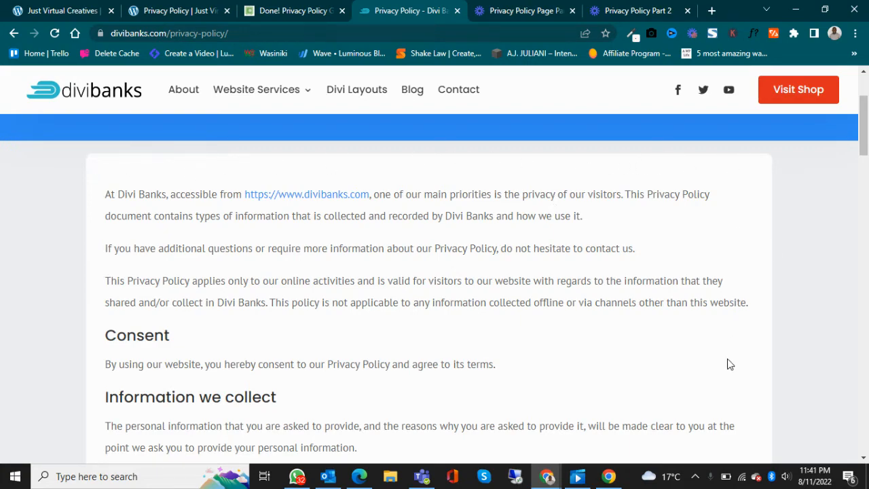
{"action": "scroll", "coordinate": [728, 365], "scroll_direction": "down", "scroll_amount": 4}
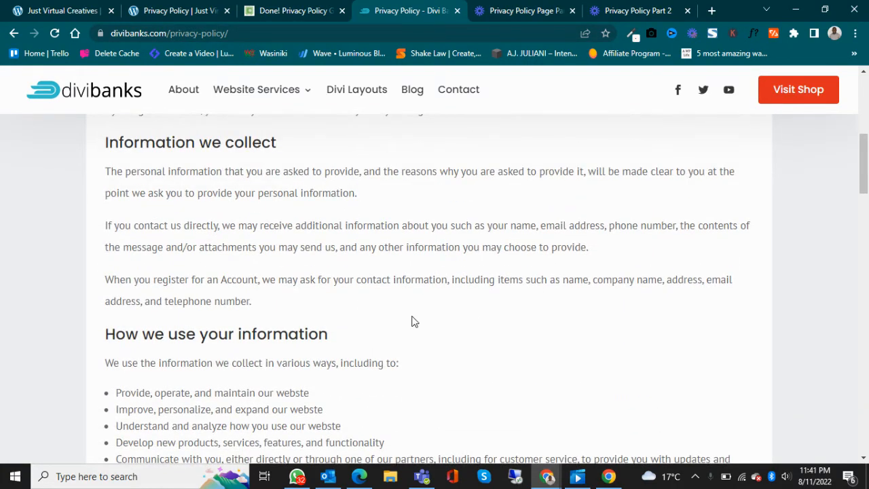
{"action": "scroll", "coordinate": [414, 321], "scroll_direction": "up", "scroll_amount": 6}
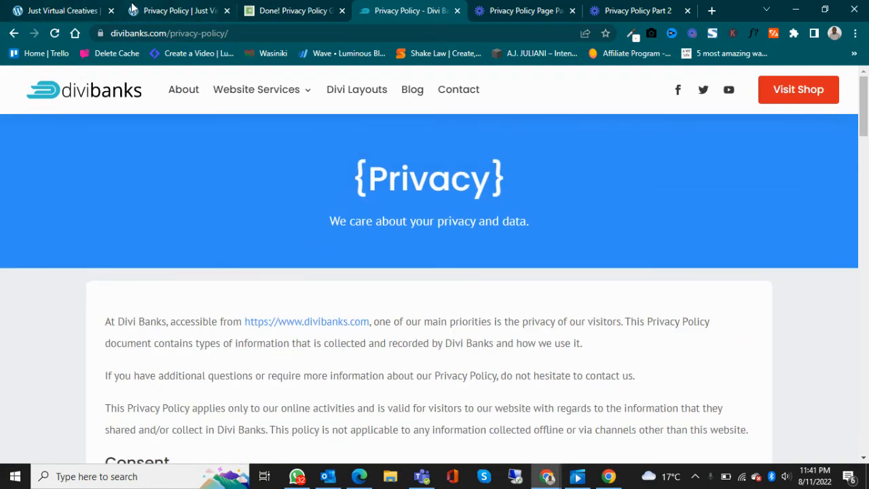
Back on the Just Virtual Creatives page, add a regular section with a single-column row and a Text module below the Privacy Policy header
{"action": "left_click", "coordinate": [133, 10]}
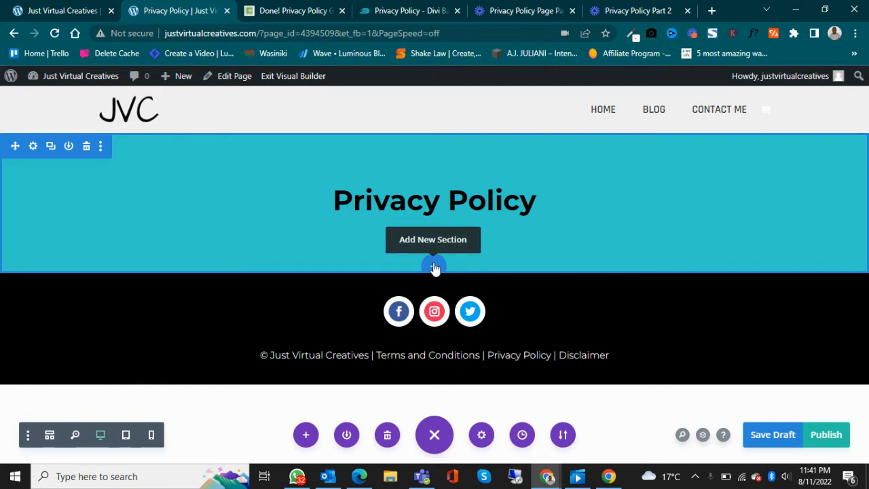
{"action": "left_click", "coordinate": [434, 267]}
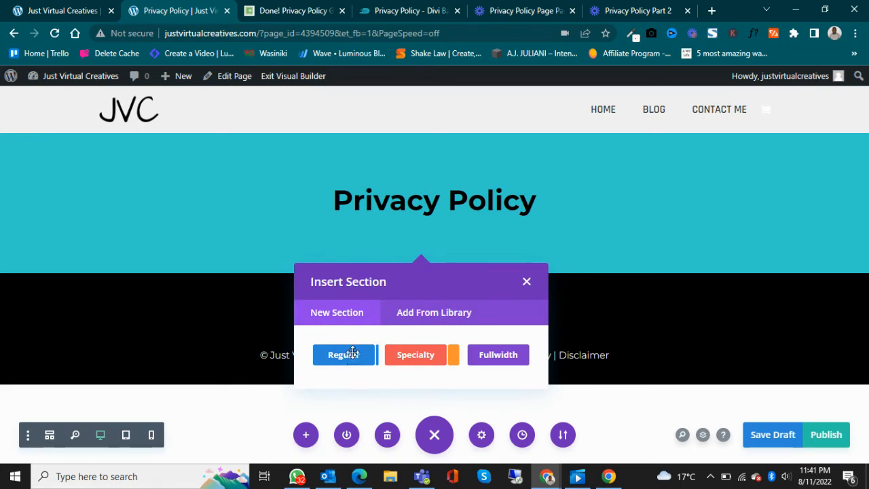
{"action": "left_click", "coordinate": [344, 356]}
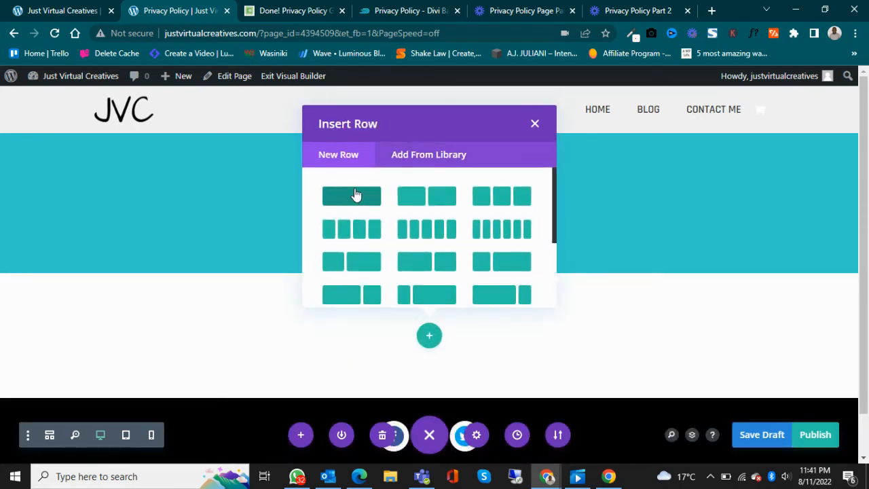
{"action": "left_click", "coordinate": [353, 196]}
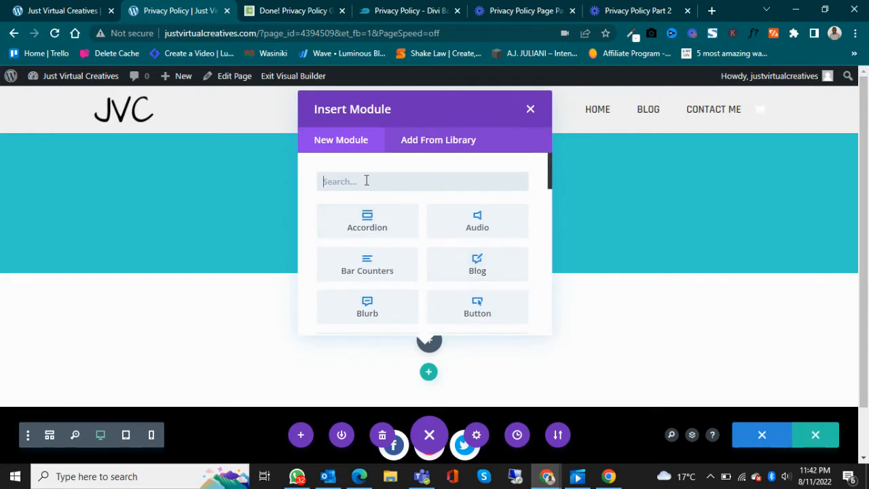
{"action": "type", "text": "text"}
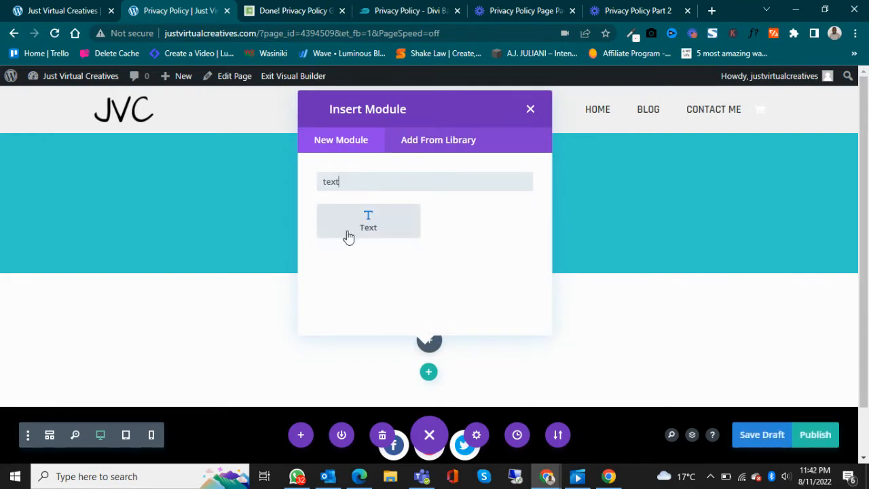
{"action": "left_click", "coordinate": [347, 236]}
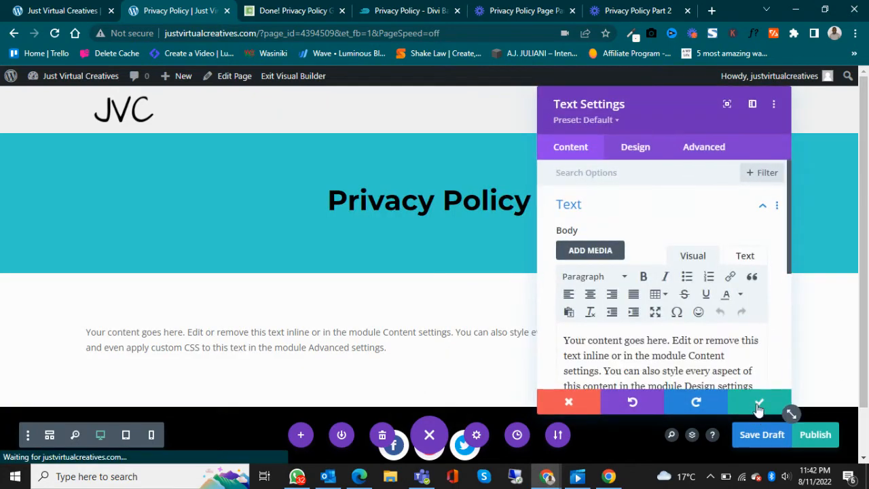
{"action": "left_click", "coordinate": [784, 406]}
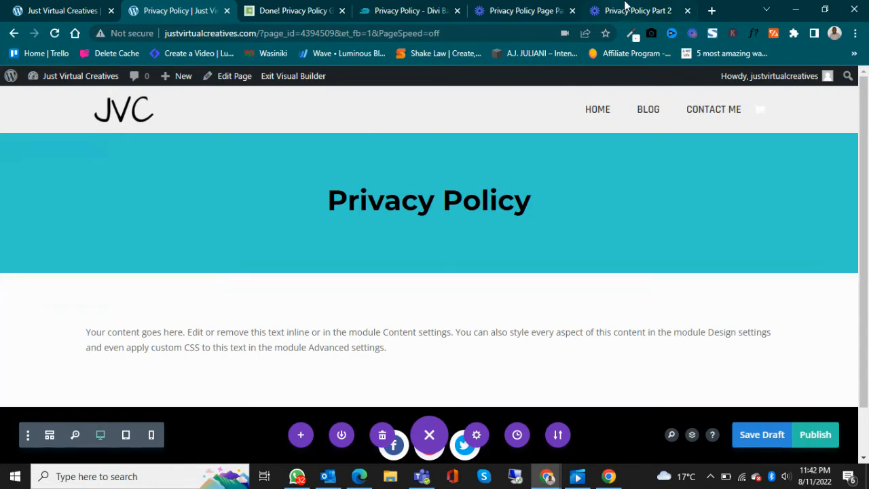
Sample the light grey background colour beside the content box on the Divi Banks privacy page
{"action": "left_click", "coordinate": [624, 8]}
{"action": "left_click", "coordinate": [383, 6]}
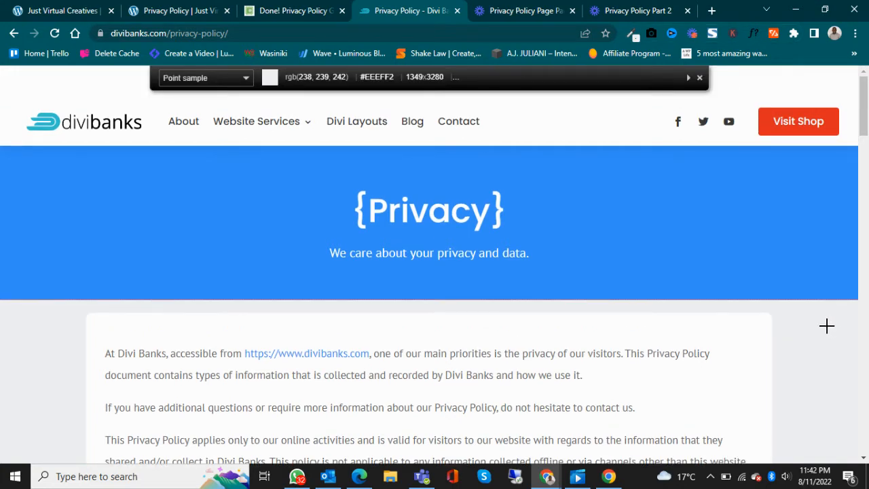
{"action": "left_click", "coordinate": [803, 338]}
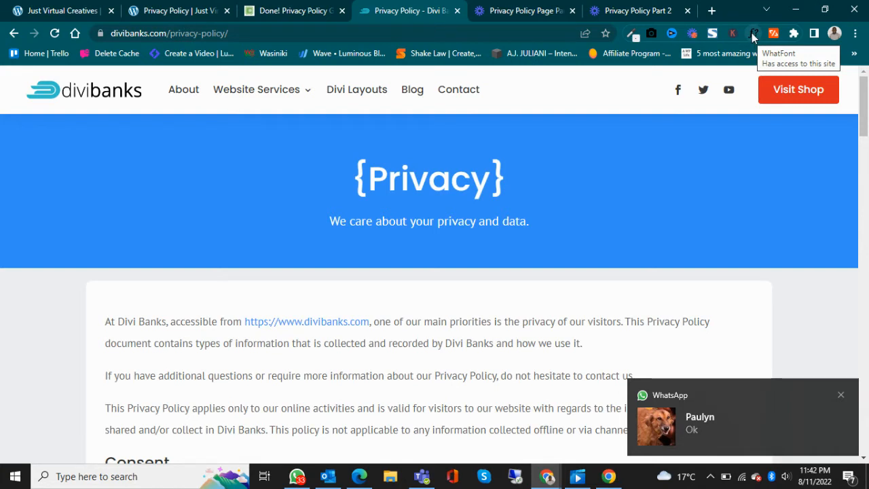
Inspect the font of the Divi Banks page's body text with WhatFont
{"action": "left_click", "coordinate": [752, 33]}
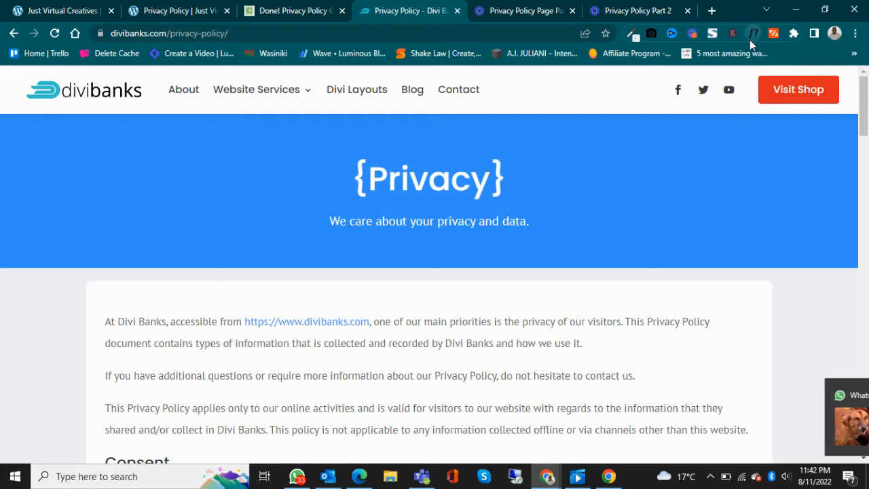
{"action": "left_click", "coordinate": [441, 326]}
{"action": "scroll", "coordinate": [543, 333], "scroll_direction": "down", "scroll_amount": 1}
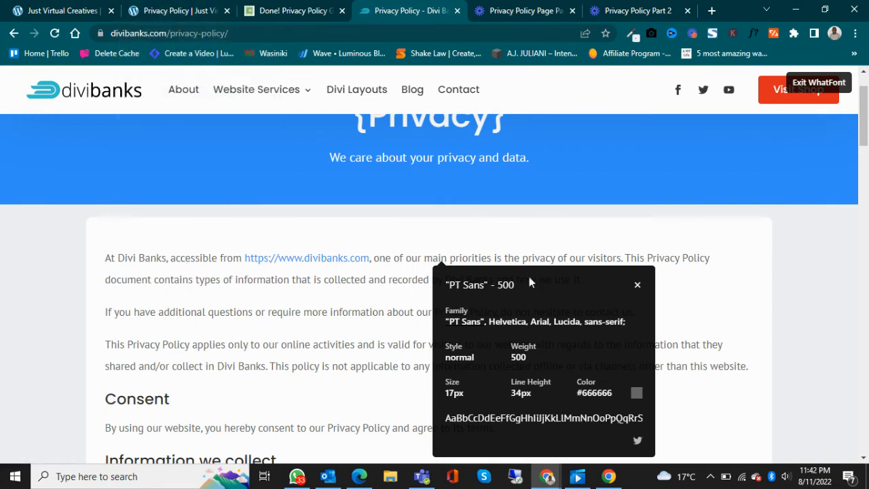
{"action": "left_click", "coordinate": [812, 84]}
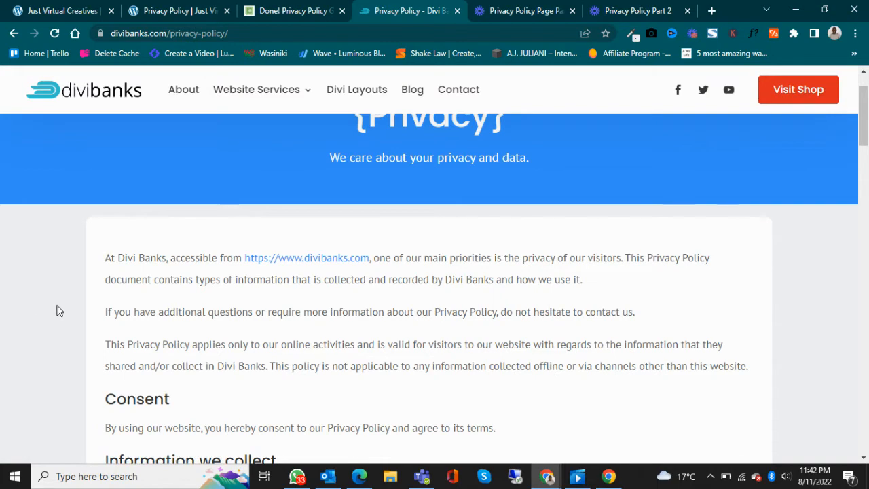
Set the background colour of the new section on the Just Virtual Creatives page to #EEEFF2 and save the section settings
{"action": "left_click", "coordinate": [171, 11]}
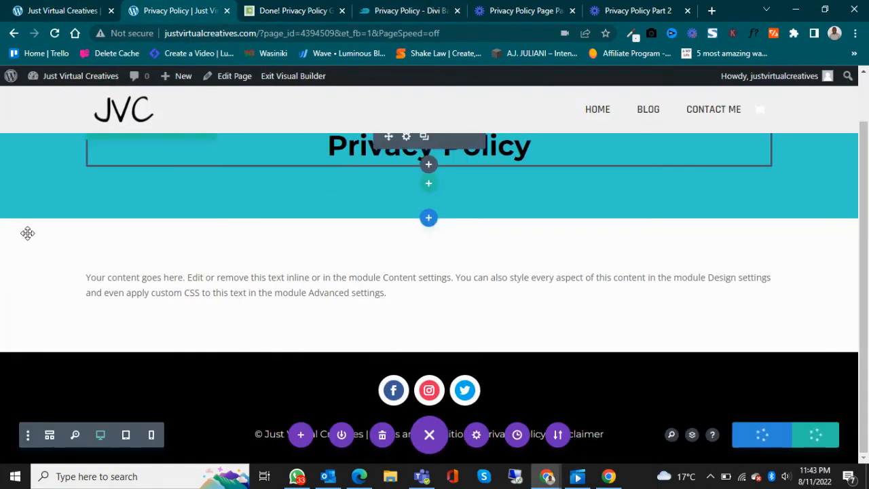
{"action": "mouse_move", "coordinate": [30, 242]}
{"action": "left_click", "coordinate": [71, 231]}
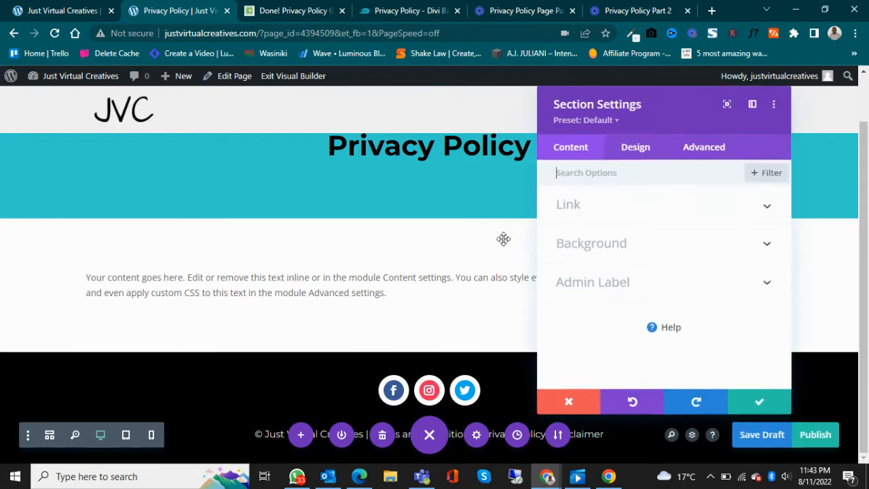
{"action": "left_click", "coordinate": [591, 242]}
{"action": "scroll", "coordinate": [623, 292], "scroll_direction": "down", "scroll_amount": 3}
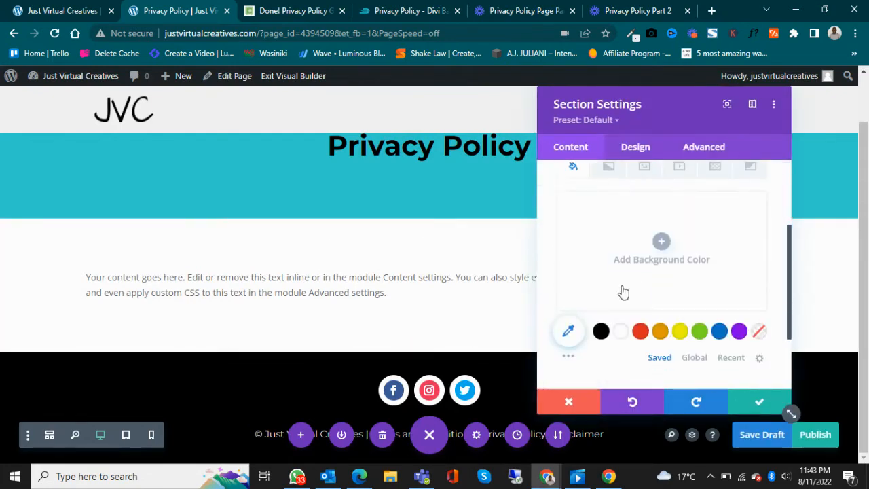
{"action": "left_click", "coordinate": [649, 235]}
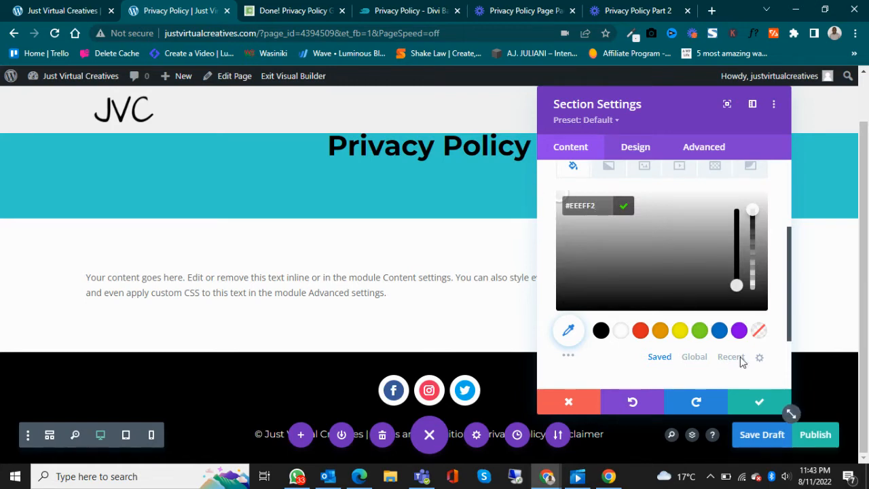
{"action": "left_click", "coordinate": [761, 404]}
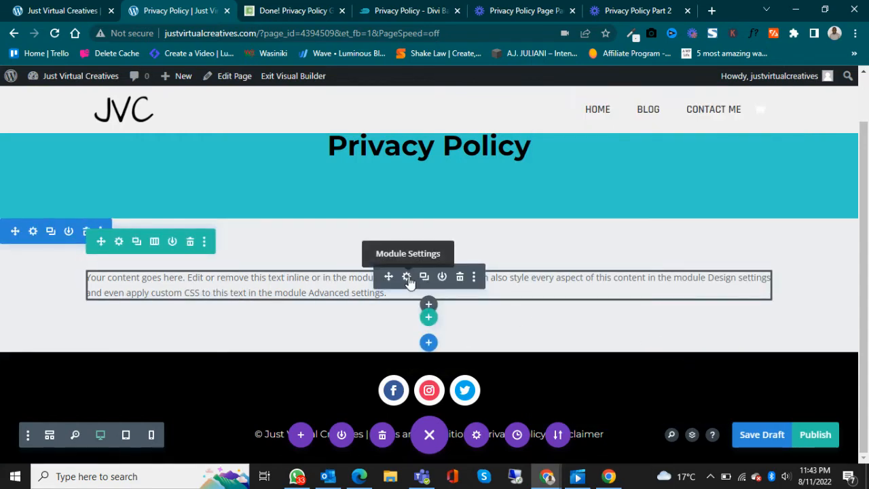
Give the Text module a white background and save its settings
{"action": "left_click", "coordinate": [405, 279]}
{"action": "scroll", "coordinate": [672, 214], "scroll_direction": "down", "scroll_amount": 5}
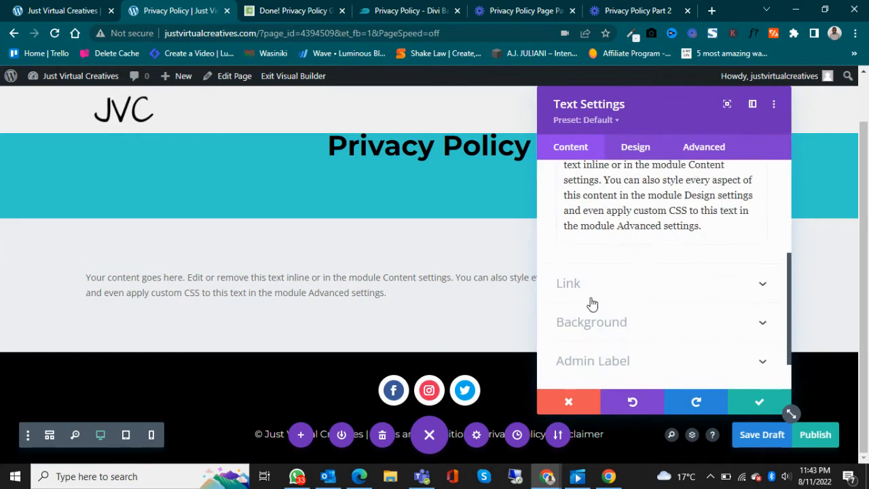
{"action": "left_click", "coordinate": [592, 322]}
{"action": "scroll", "coordinate": [677, 305], "scroll_direction": "down", "scroll_amount": 3}
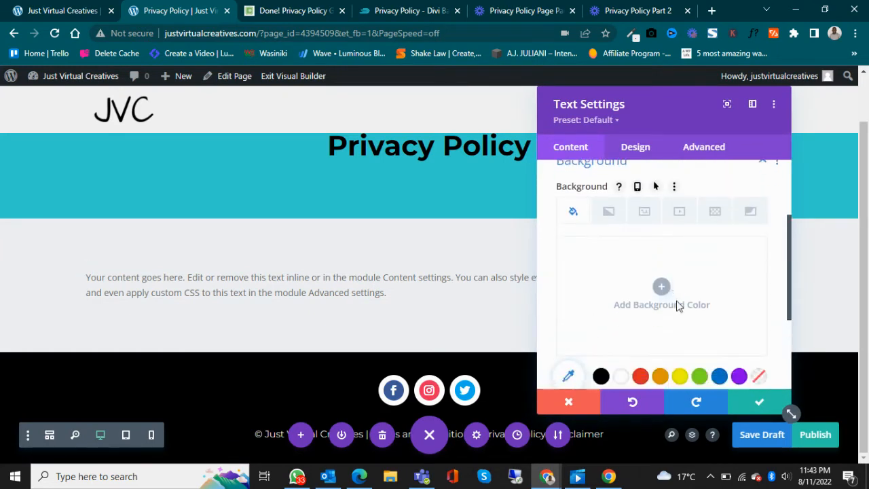
{"action": "left_click", "coordinate": [623, 267]}
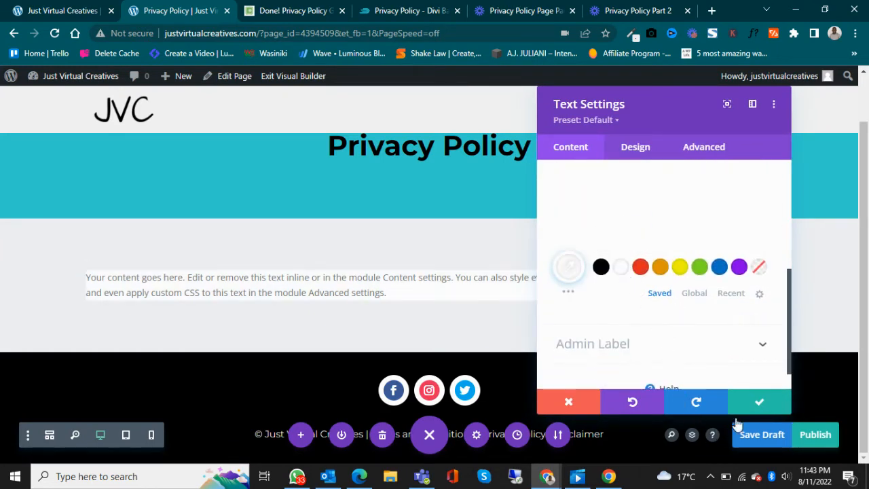
{"action": "left_click", "coordinate": [755, 401]}
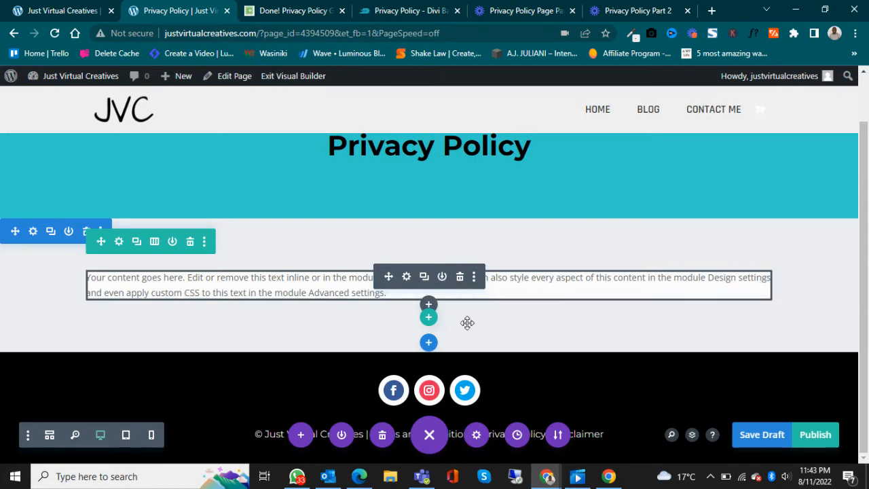
Set the Text module's padding to 20px top and bottom and 30px left and right, and save
{"action": "left_click", "coordinate": [407, 277]}
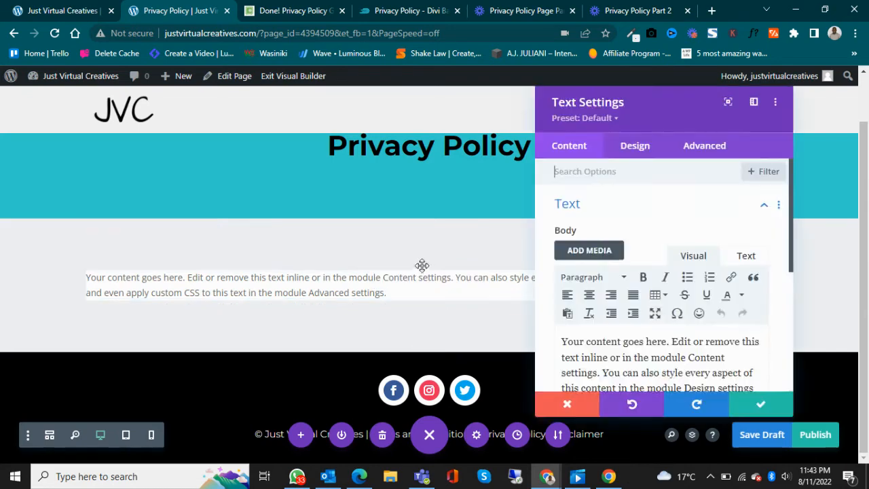
{"action": "left_click", "coordinate": [646, 147]}
{"action": "scroll", "coordinate": [626, 242], "scroll_direction": "down", "scroll_amount": 2}
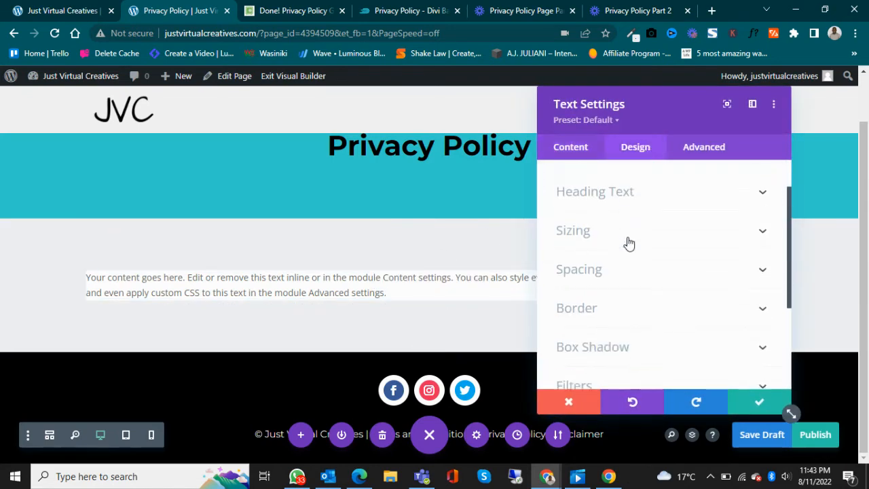
{"action": "left_click", "coordinate": [582, 258]}
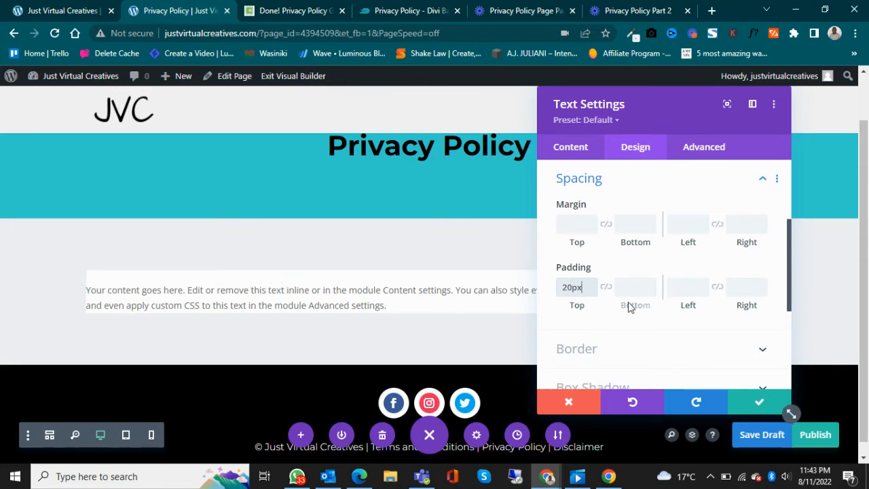
{"action": "left_click", "coordinate": [607, 287]}
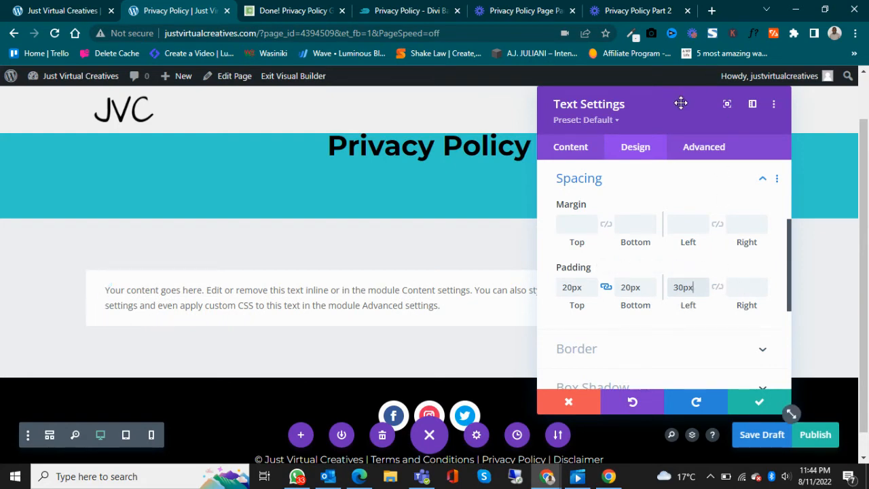
{"action": "left_click_drag", "start_coordinate": [679, 102], "coordinate": [313, 125]}
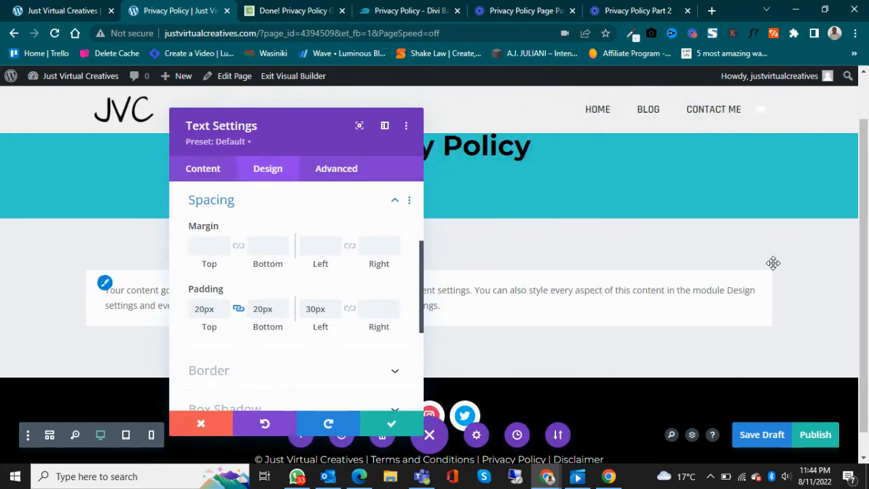
{"action": "left_click", "coordinate": [350, 310]}
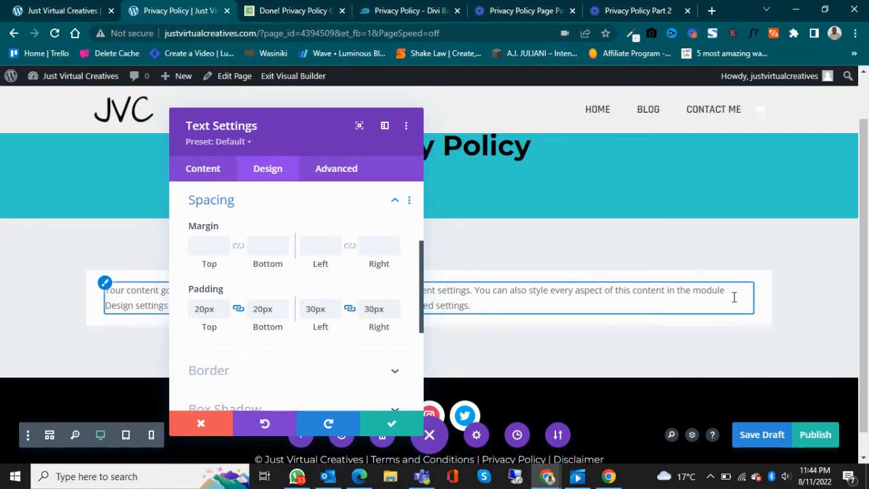
{"action": "left_click", "coordinate": [389, 426]}
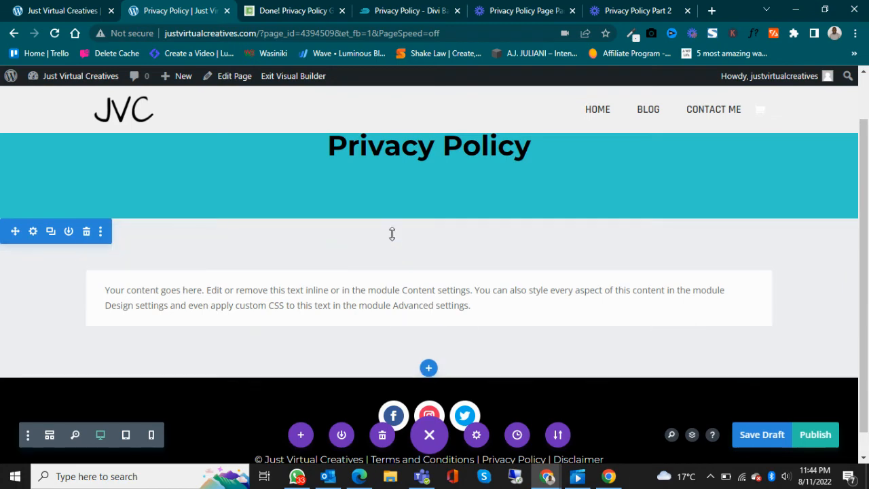
Compare with the Divi Banks page and shrink the row's and section's top padding above the text box
{"action": "left_click", "coordinate": [399, 11]}
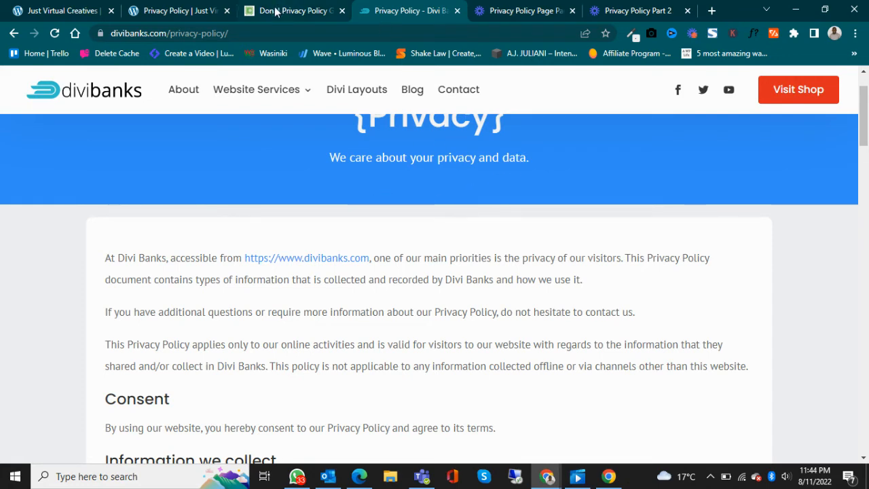
{"action": "left_click", "coordinate": [174, 11]}
{"action": "mouse_move", "coordinate": [343, 251]}
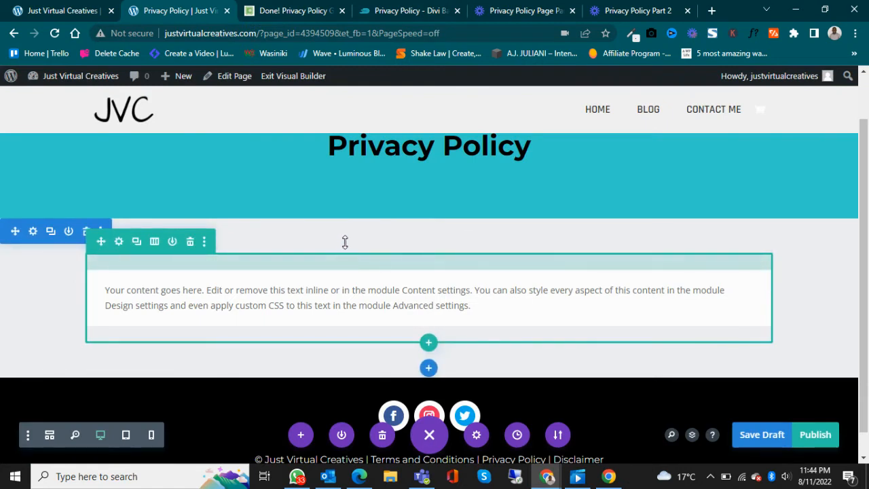
{"action": "left_click_drag", "start_coordinate": [345, 242], "coordinate": [347, 231]}
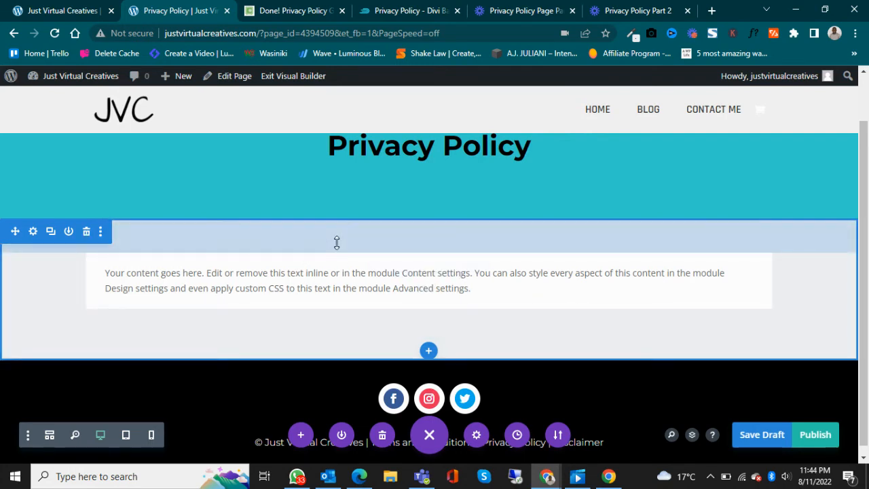
{"action": "mouse_move", "coordinate": [337, 243]}
{"action": "left_mouse_down"}
{"action": "mouse_move", "coordinate": [337, 221]}
{"action": "mouse_move", "coordinate": [340, 229]}
{"action": "left_mouse_up"}
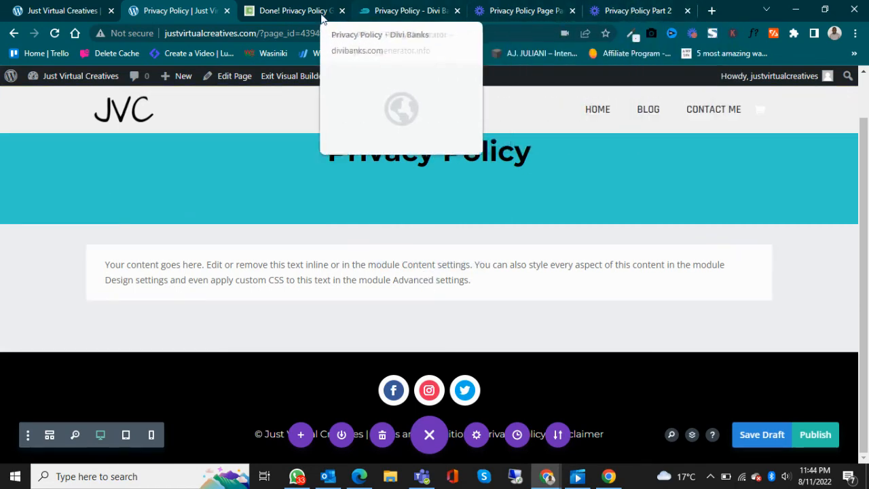
Check the Divi Banks text box, give the Just Virtual Creatives Text module 10px rounded corners on all sides, and save its settings
{"action": "left_click", "coordinate": [391, 8]}
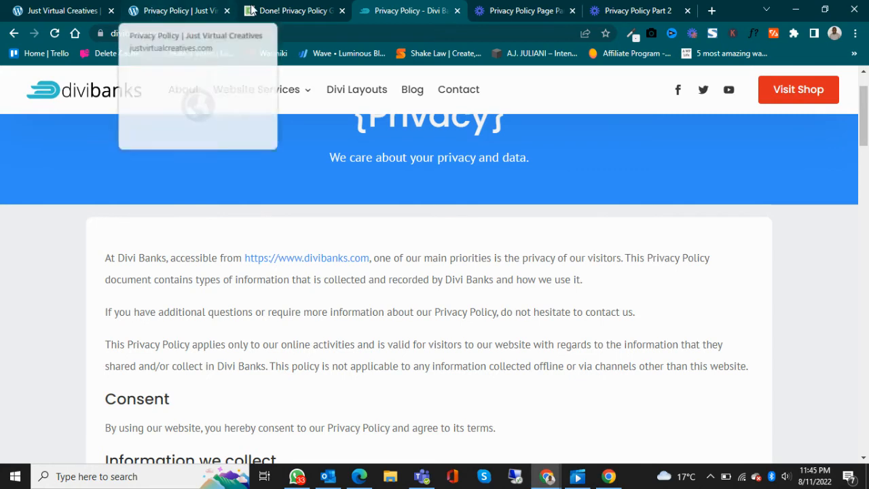
{"action": "left_click", "coordinate": [173, 10]}
{"action": "mouse_move", "coordinate": [330, 258]}
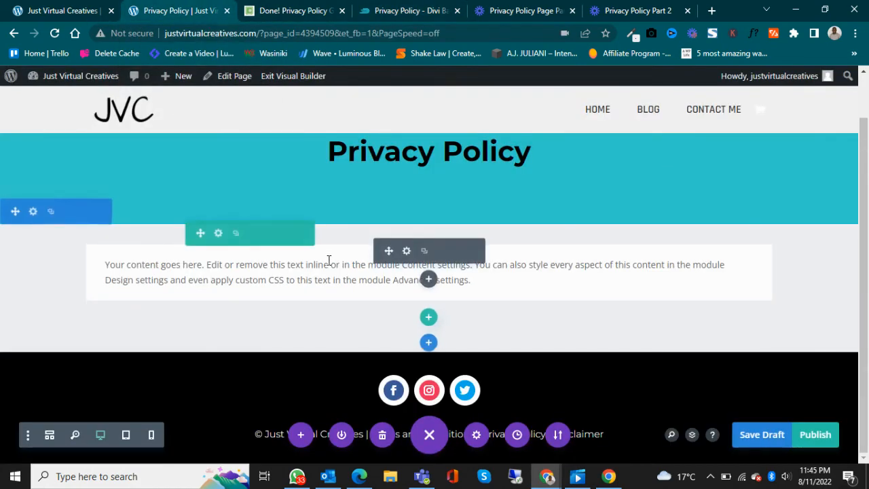
{"action": "left_click", "coordinate": [405, 252]}
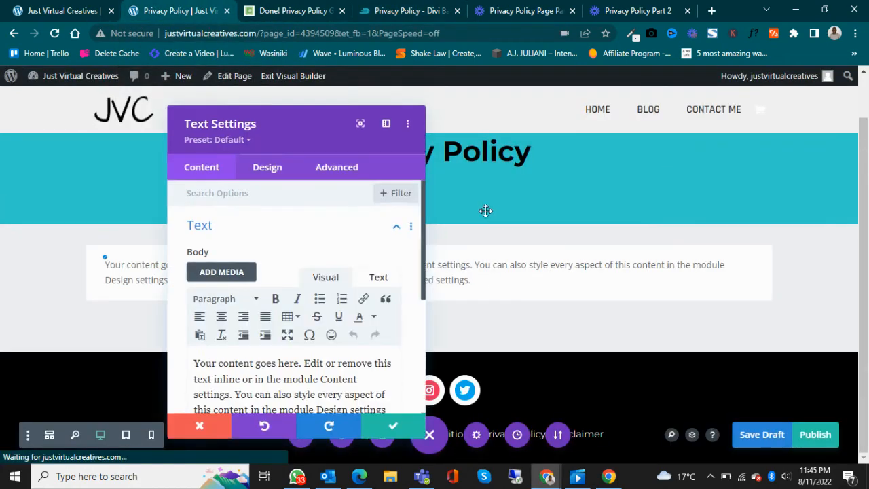
{"action": "left_click", "coordinate": [278, 169]}
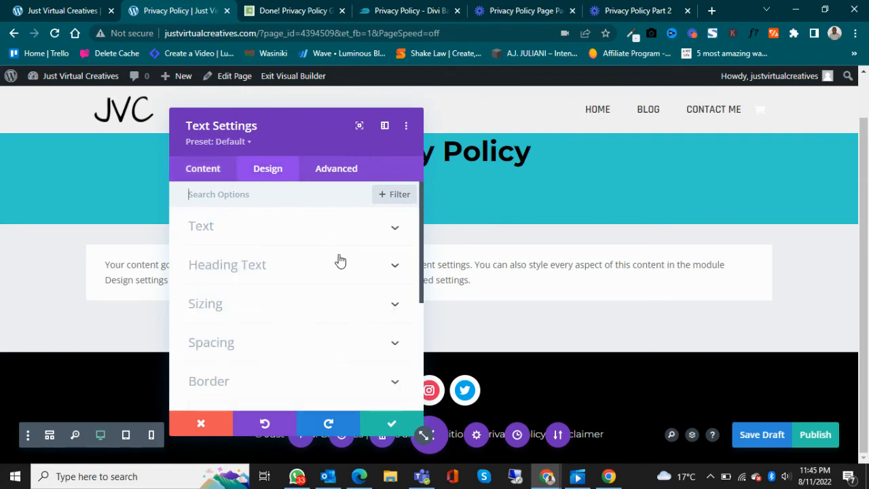
{"action": "left_click", "coordinate": [247, 373]}
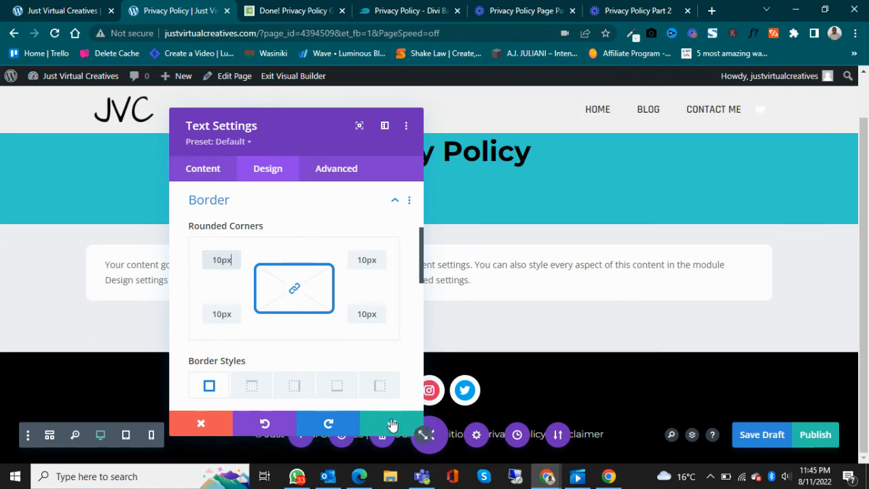
{"action": "left_click", "coordinate": [391, 423]}
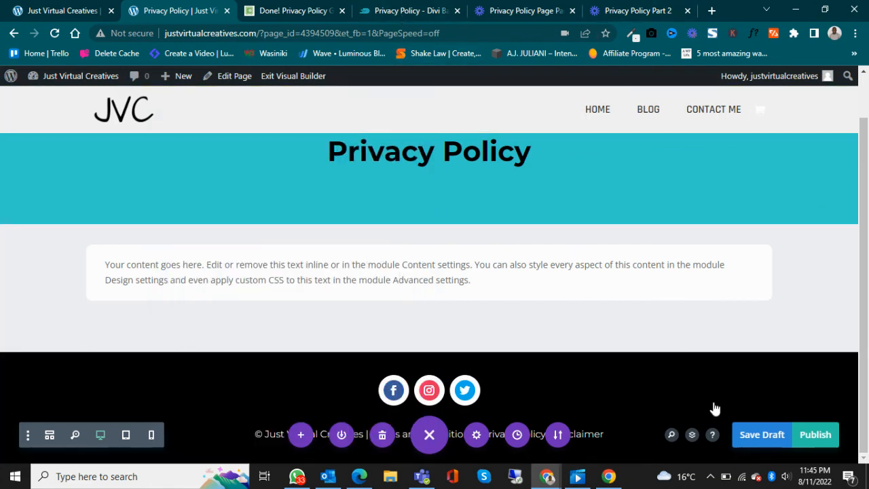
Copy the generated privacy policy text from the generator's preview, from the first paragraph below the title through the end of Children's Information
{"action": "left_click", "coordinate": [391, 10]}
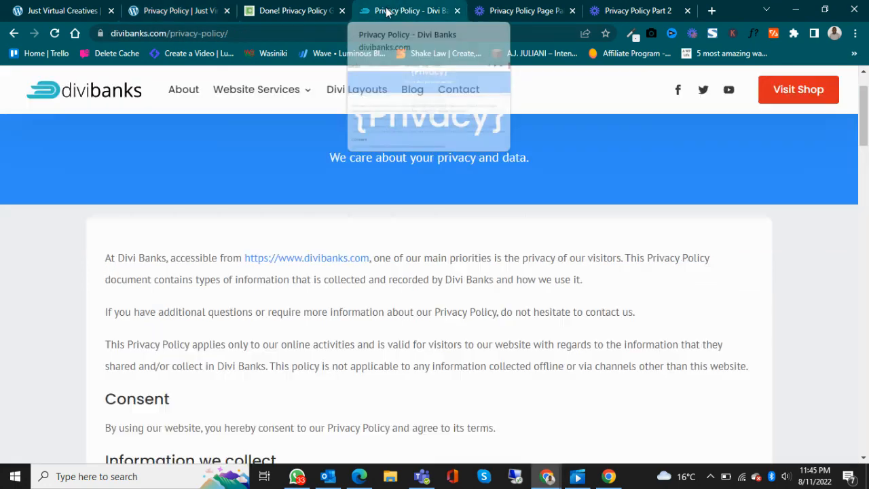
{"action": "left_click", "coordinate": [260, 6]}
{"action": "scroll", "coordinate": [215, 228], "scroll_direction": "down", "scroll_amount": 1}
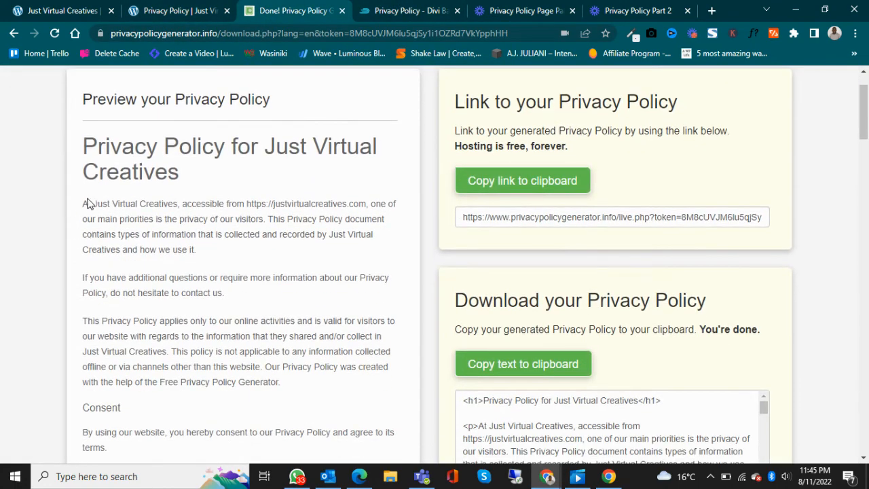
{"action": "left_click_drag", "start_coordinate": [85, 202], "coordinate": [226, 373]}
{"action": "right_click", "coordinate": [226, 334]}
{"action": "left_click", "coordinate": [265, 343]}
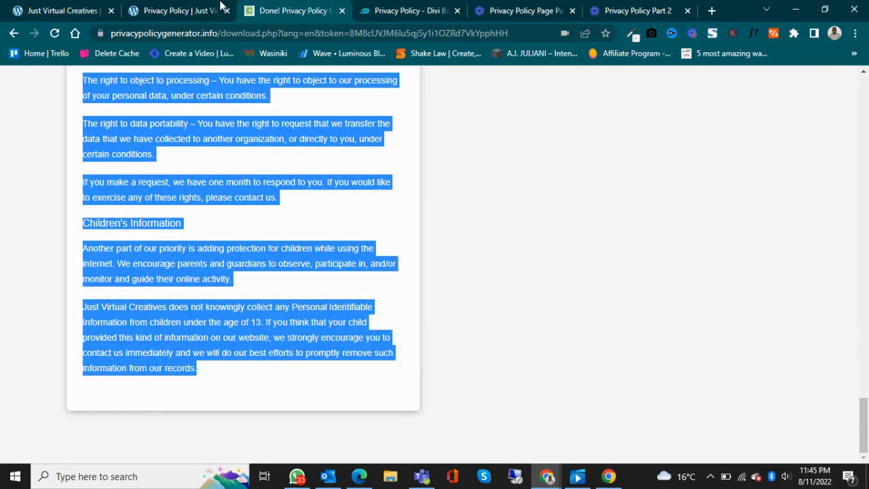
Replace the Text module's placeholder body on the Just Virtual Creatives page with the copied privacy policy and save the module settings
{"action": "left_click", "coordinate": [175, 7]}
{"action": "mouse_move", "coordinate": [382, 271]}
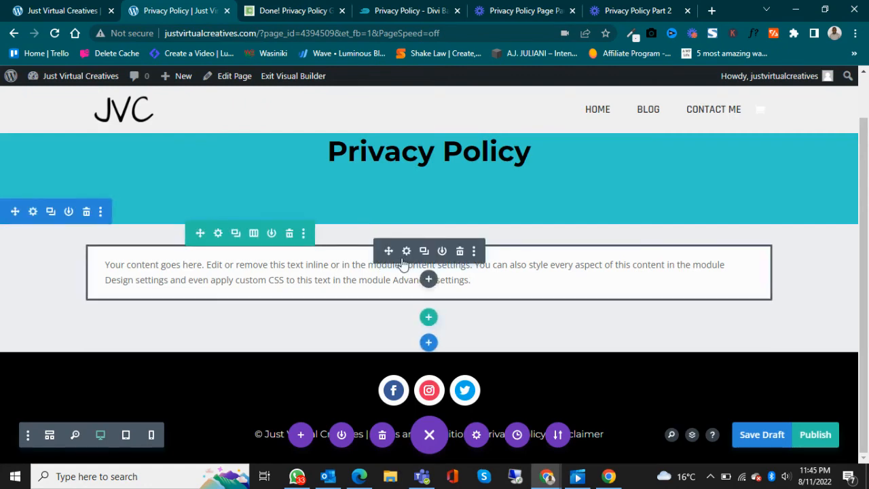
{"action": "left_click", "coordinate": [406, 251]}
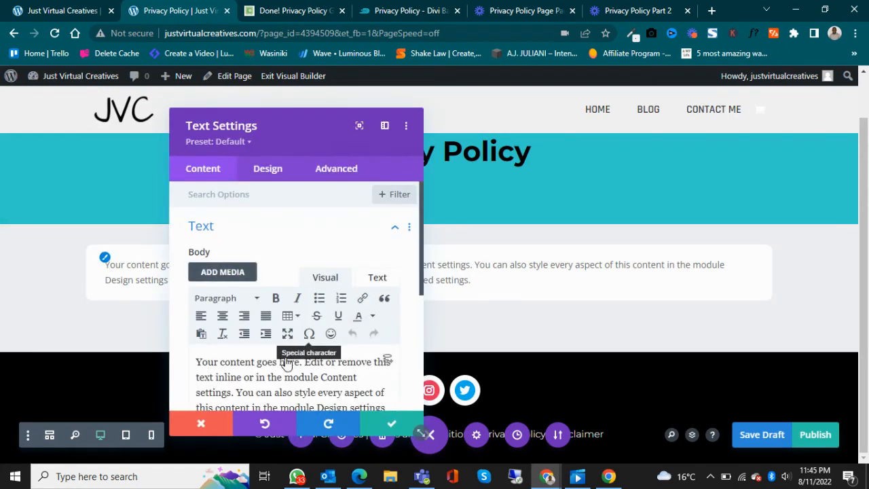
{"action": "left_click", "coordinate": [286, 362]}
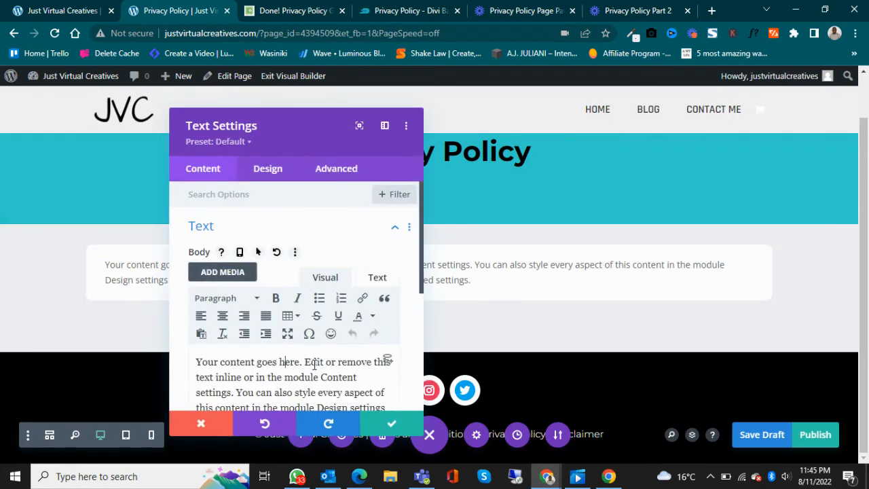
{"action": "key", "text": "ctrl+a"}
{"action": "key", "text": "BackSpace"}
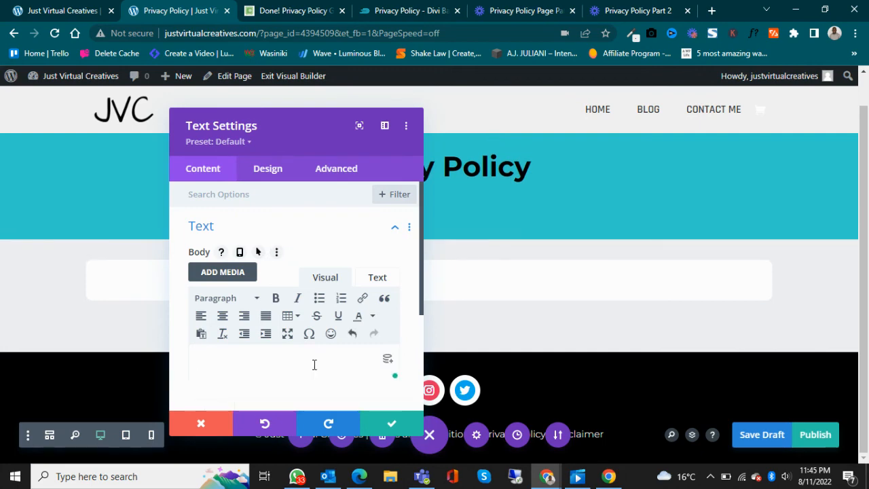
{"action": "key", "text": "ctrl+v"}
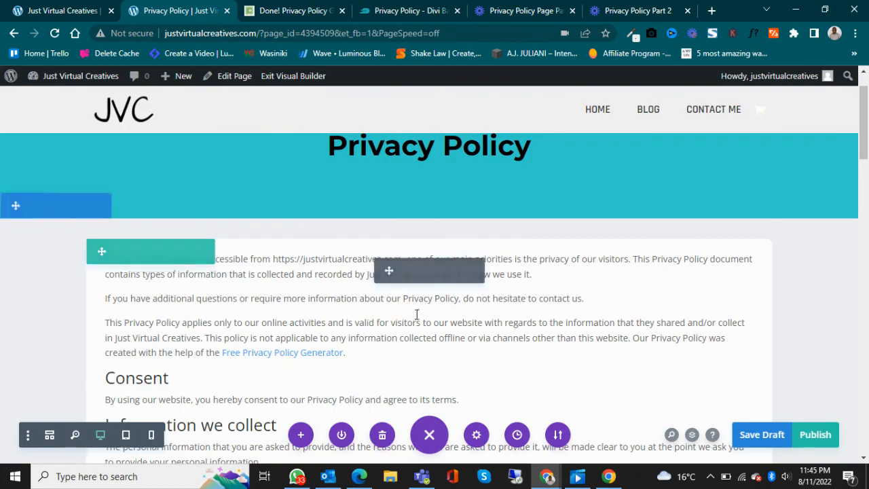
Review the pasted policy down to Children's Information, save the page, and return to the Divi Banks privacy page for comparison
{"action": "scroll", "coordinate": [472, 313], "scroll_direction": "down", "scroll_amount": 3}
{"action": "scroll", "coordinate": [472, 312], "scroll_direction": "down", "scroll_amount": 10}
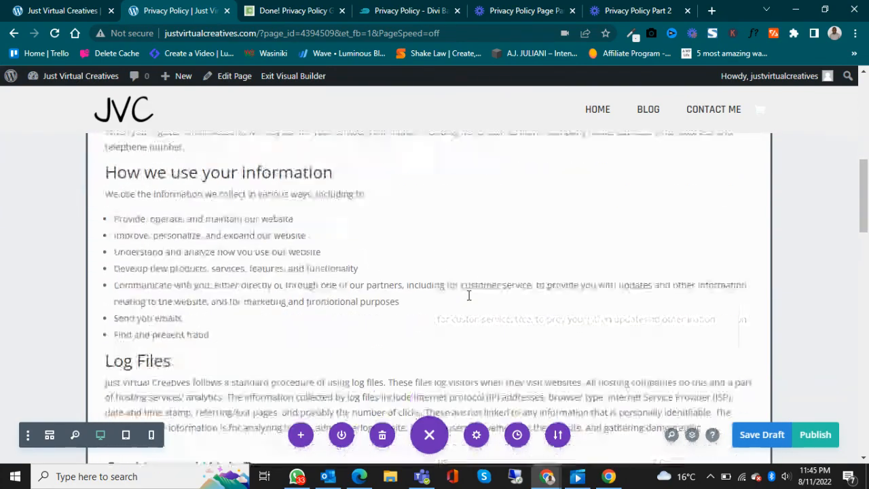
{"action": "scroll", "coordinate": [468, 294], "scroll_direction": "down", "scroll_amount": 10}
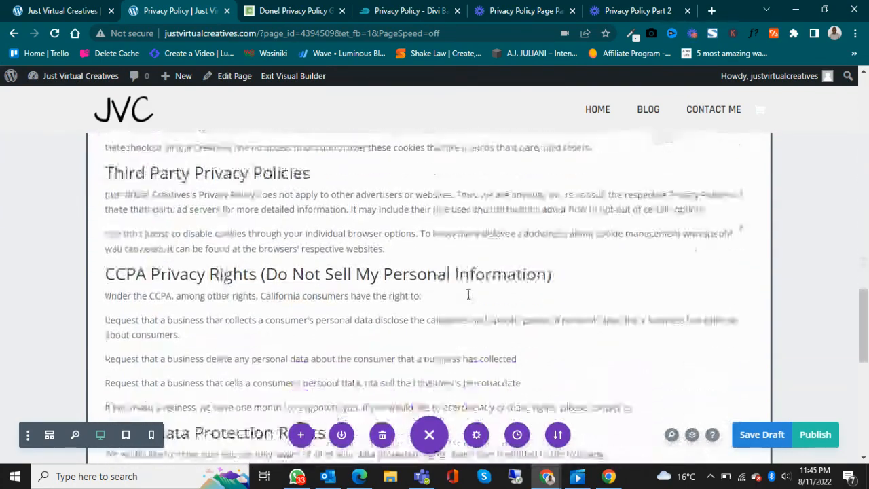
{"action": "scroll", "coordinate": [469, 294], "scroll_direction": "down", "scroll_amount": 1}
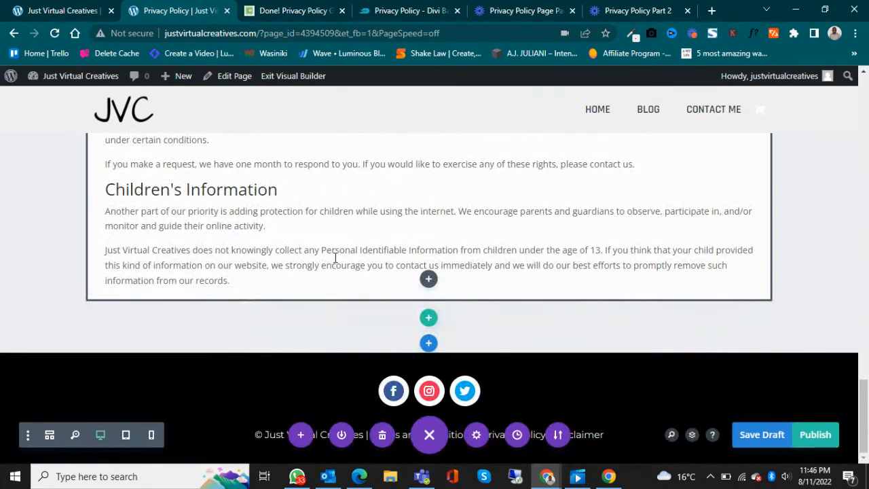
{"action": "key", "text": "ctrl+s"}
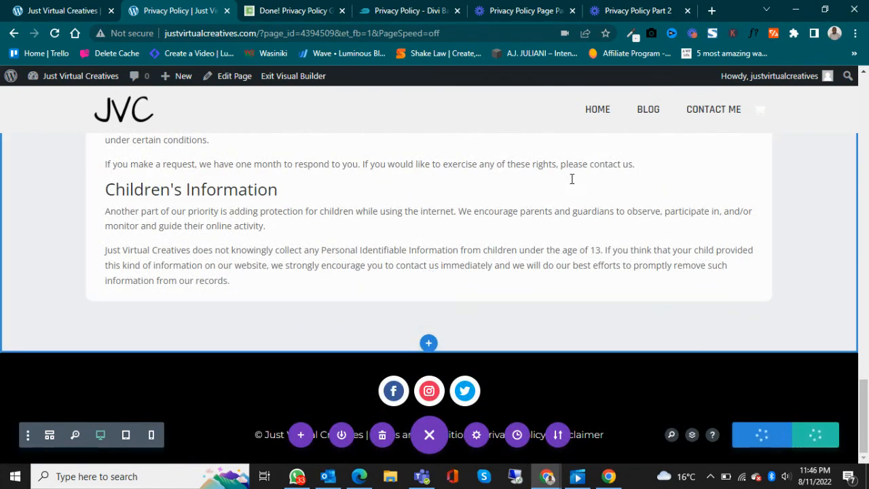
{"action": "left_click", "coordinate": [391, 11]}
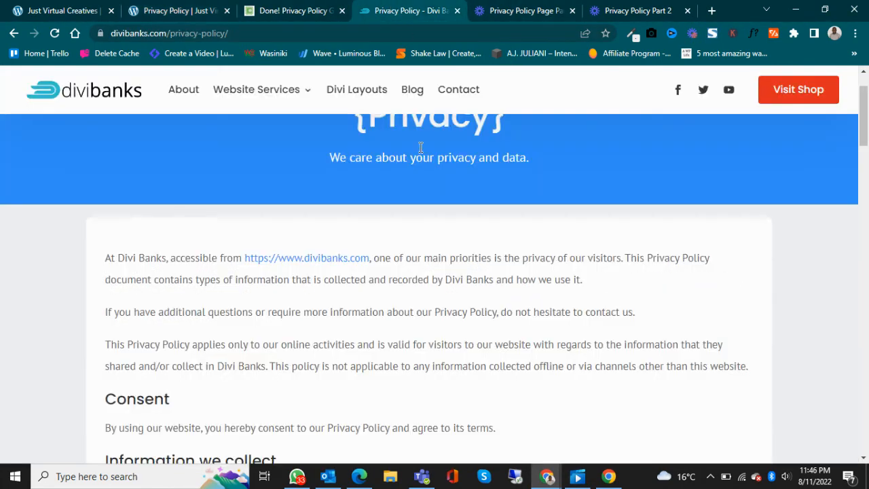